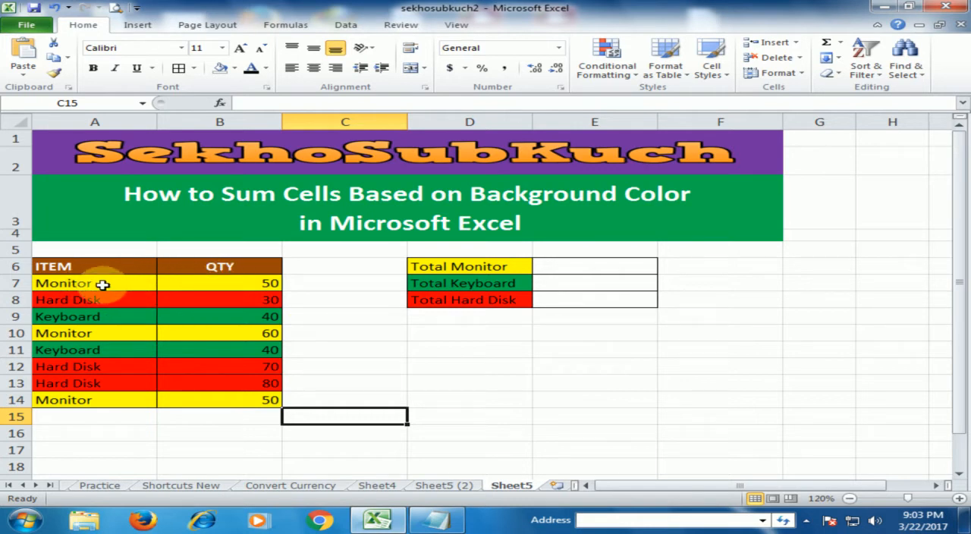
left_click(102, 283)
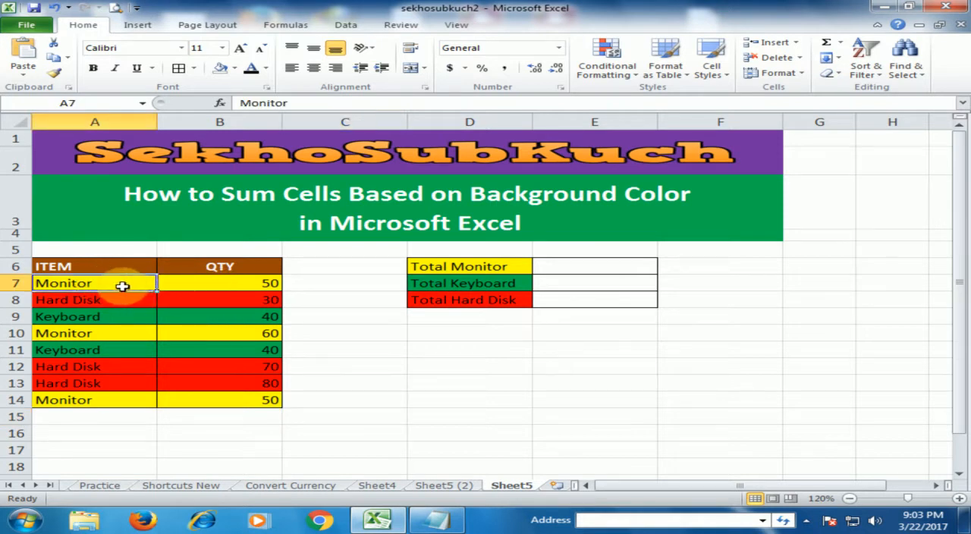
left_click(97, 304)
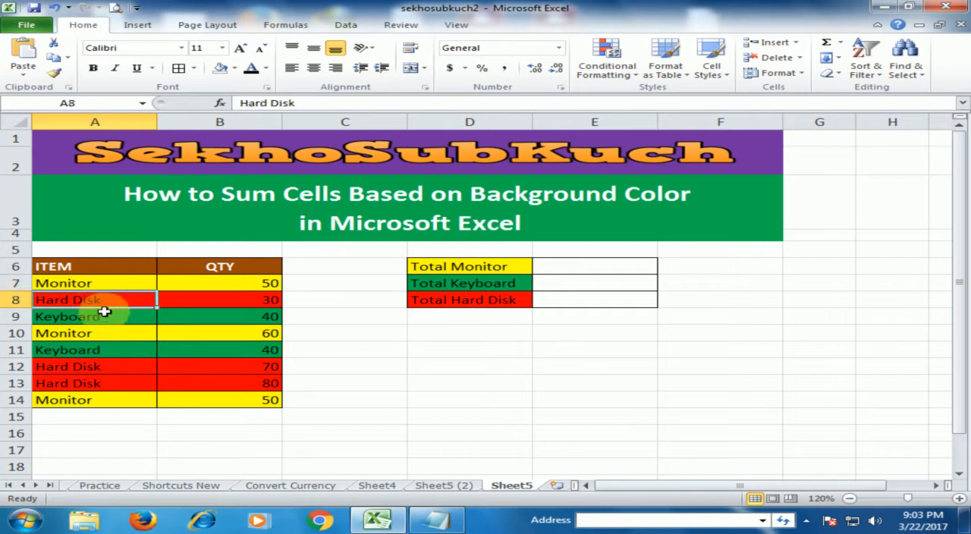
left_click(104, 319)
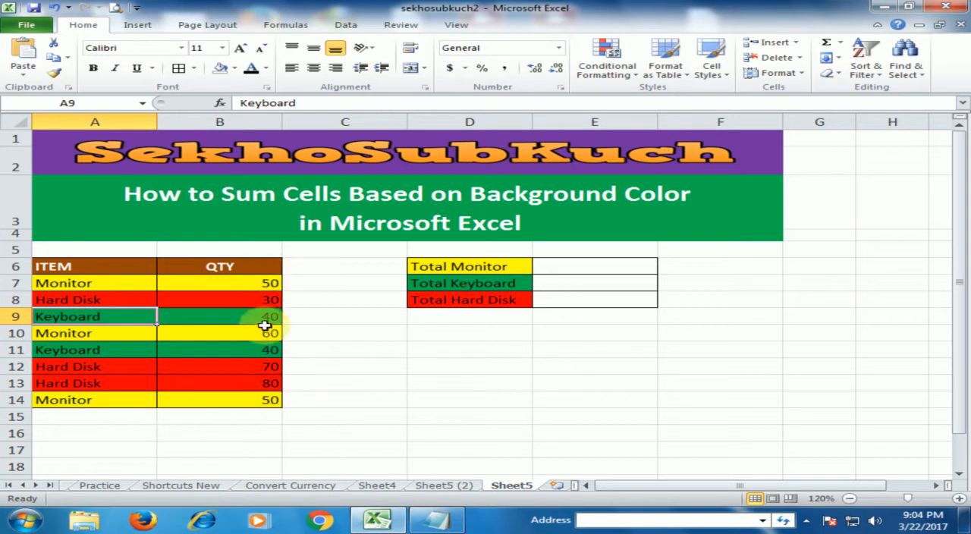
- Total the QTY column in cell B16 with AutoSum and clear that cell again
left_click(269, 430)
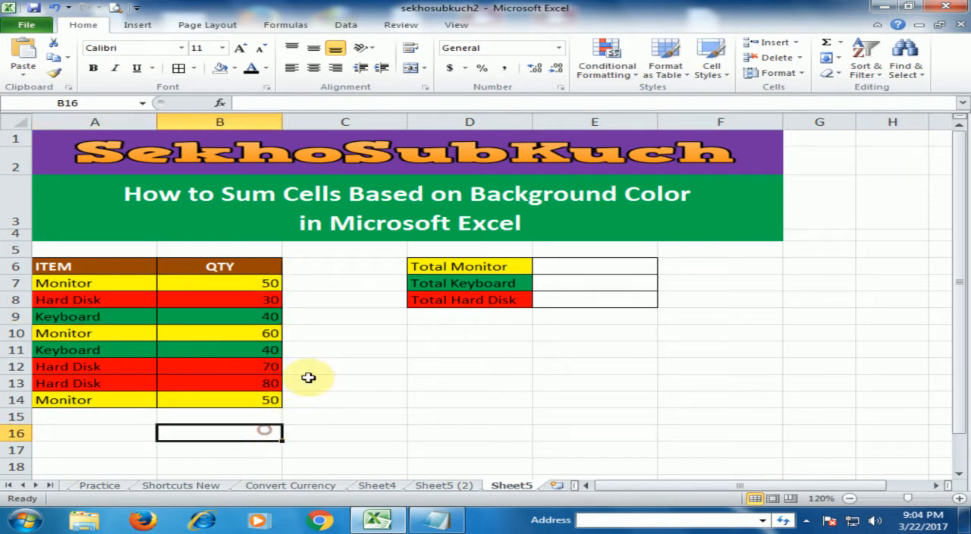
left_click(829, 47)
key("Return")
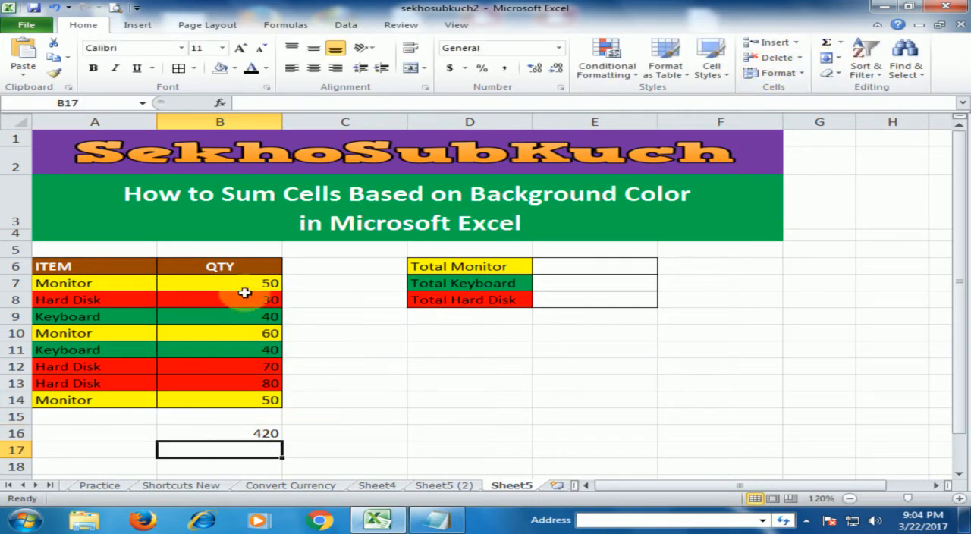
left_click(263, 429)
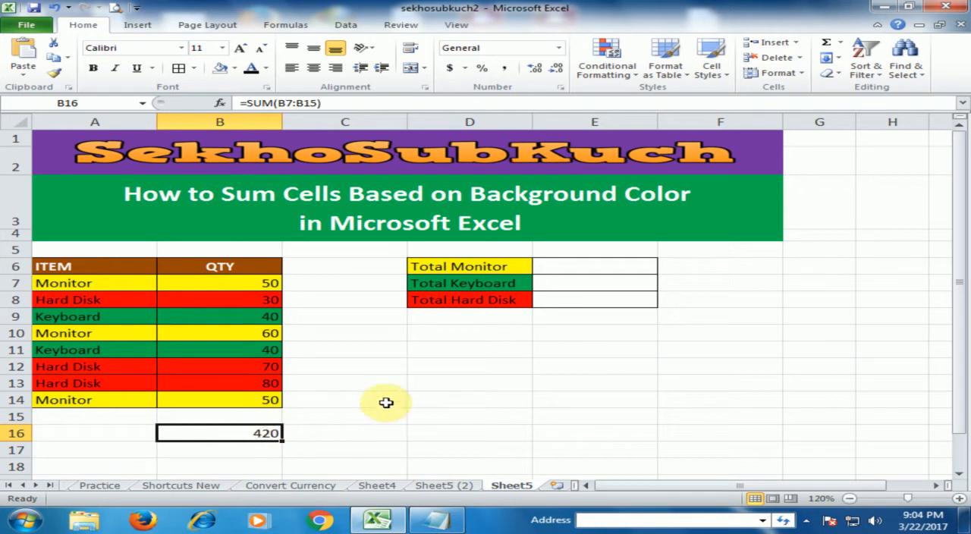
key("Delete")
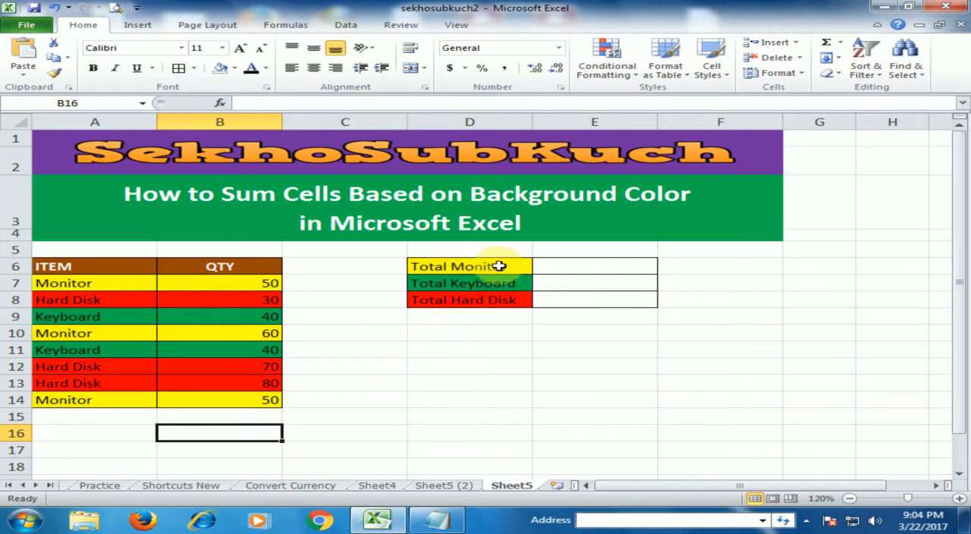
left_click(565, 265)
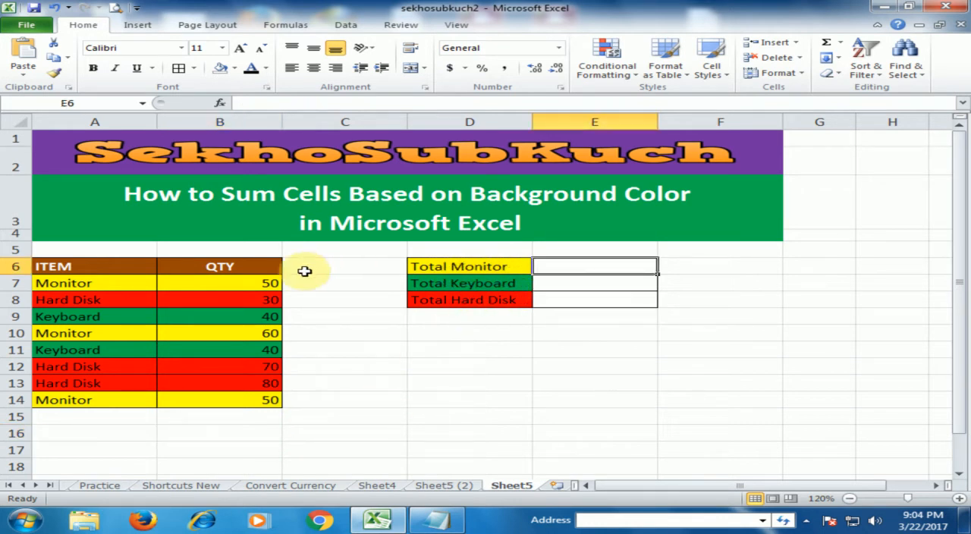
left_click(570, 285)
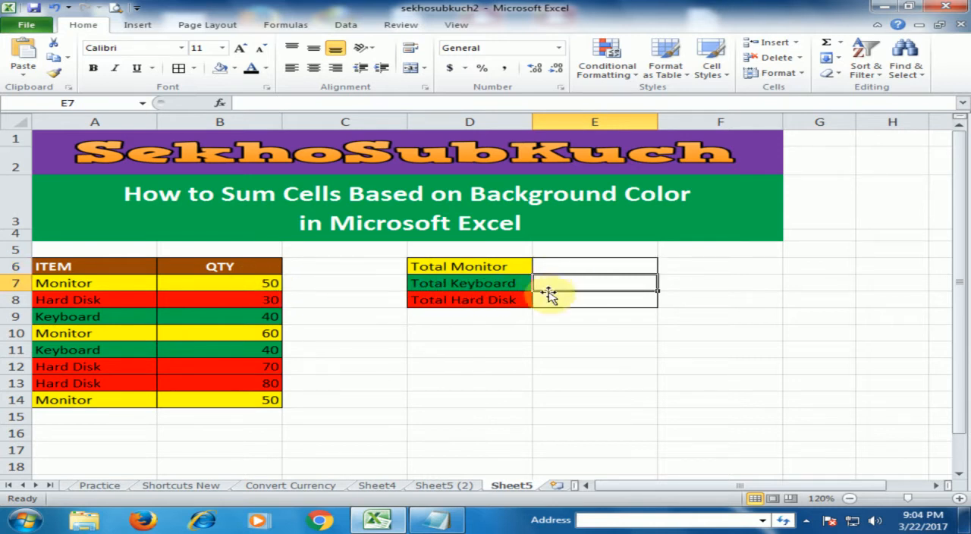
left_click(572, 300)
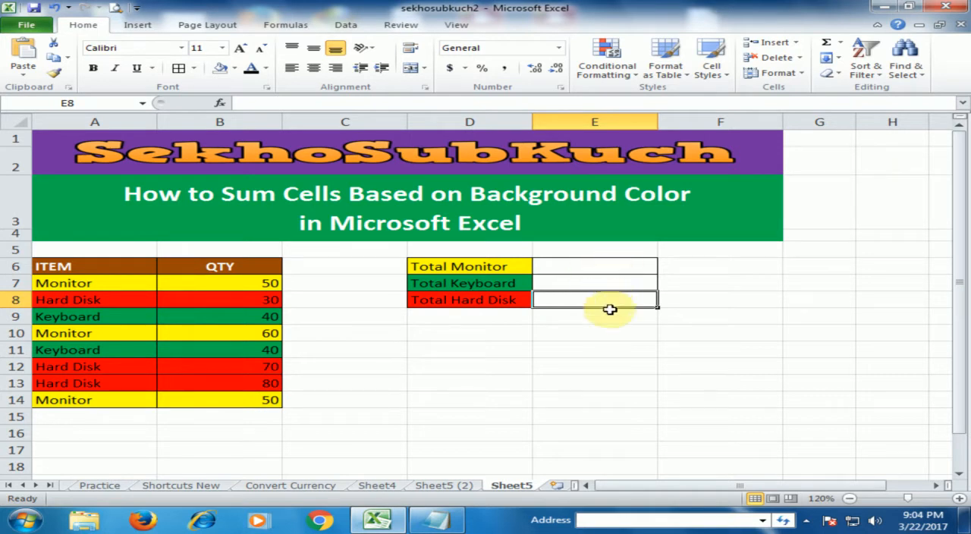
left_click(591, 332)
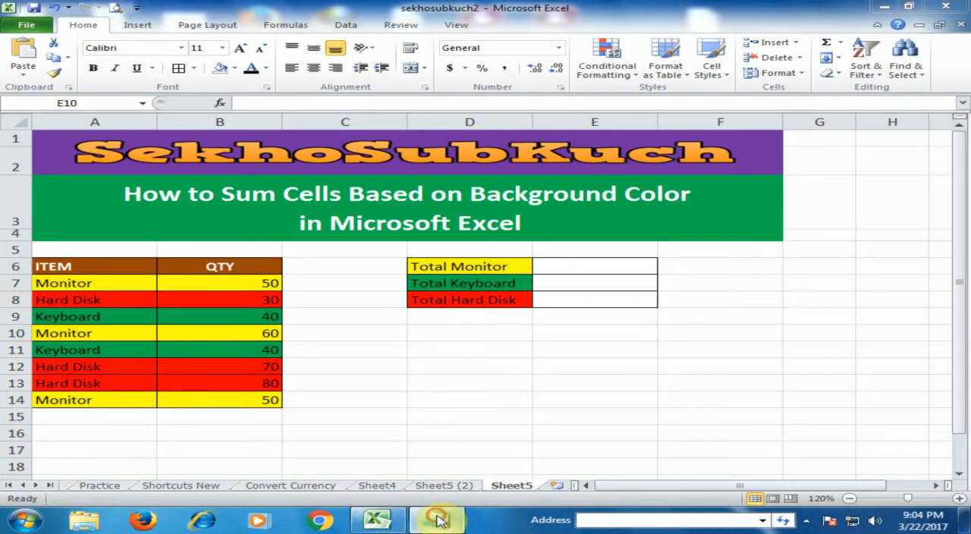
- Switch to Notepad, copy the entire SumByColor function code, and minimize the Notepad window
left_click(442, 377)
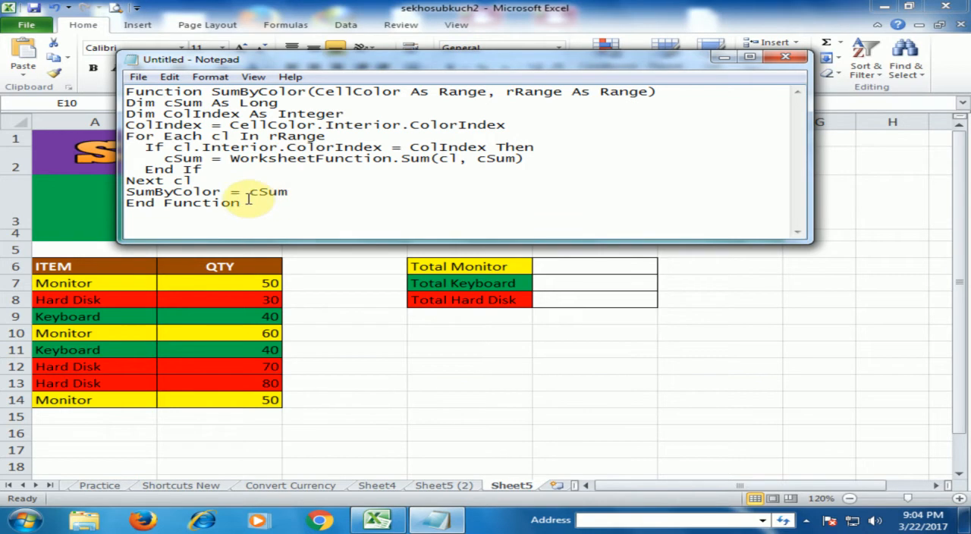
left_click_drag(248, 203, 124, 81)
right_click(179, 116)
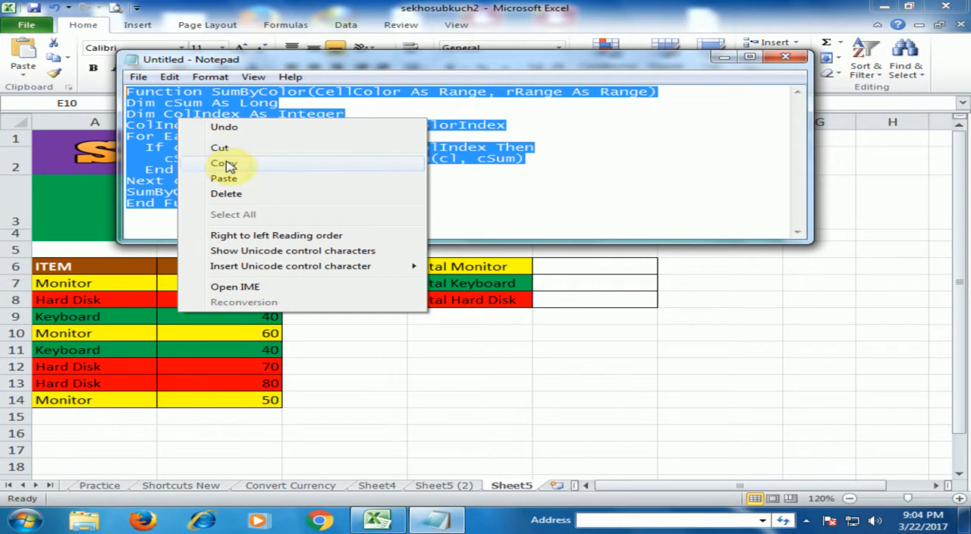
left_click(225, 164)
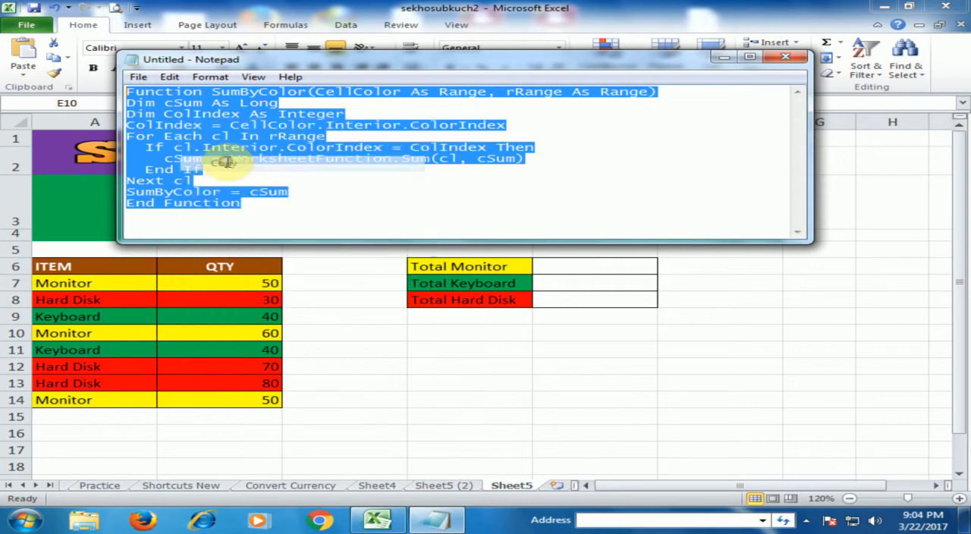
left_click(724, 59)
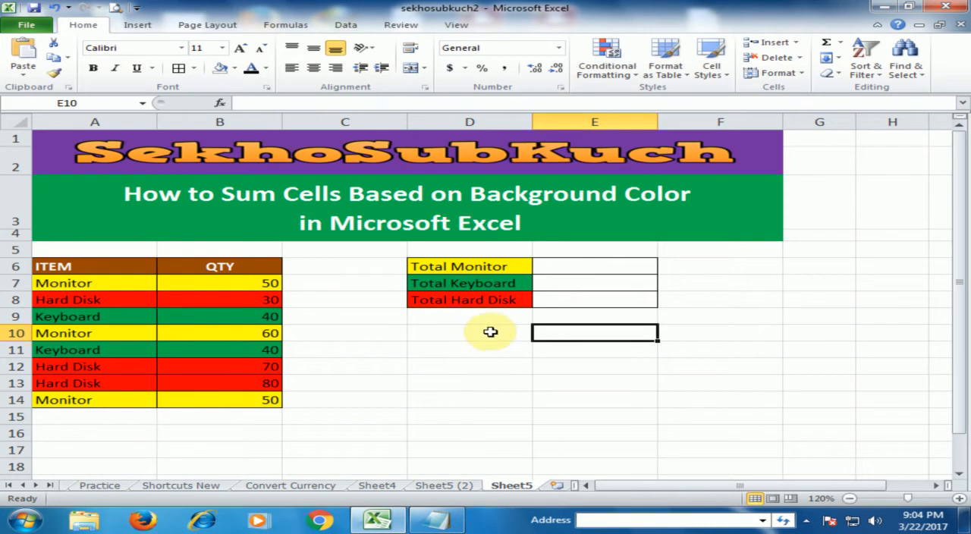
- Open the Visual Basic editor from the workbook and insert a new module
left_click(491, 336)
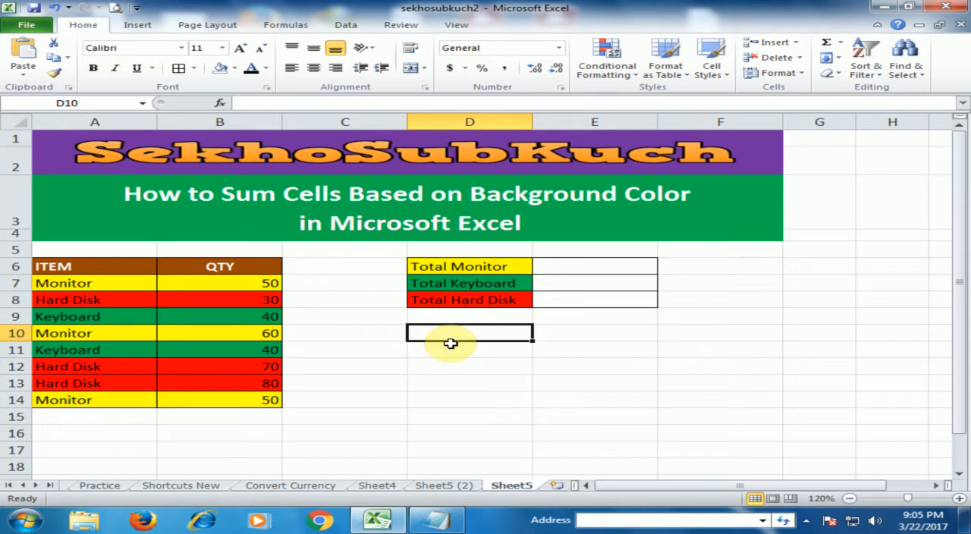
key("alt")
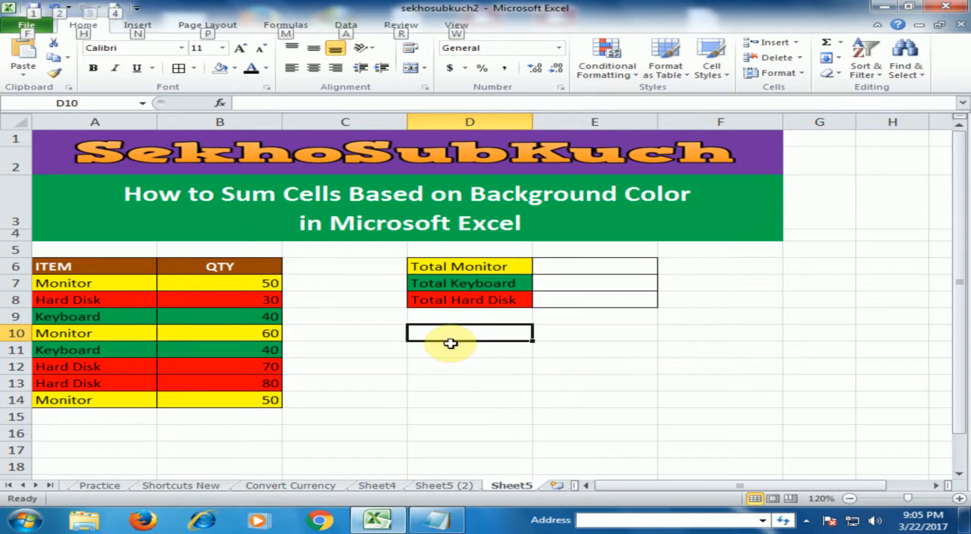
key("alt+F11")
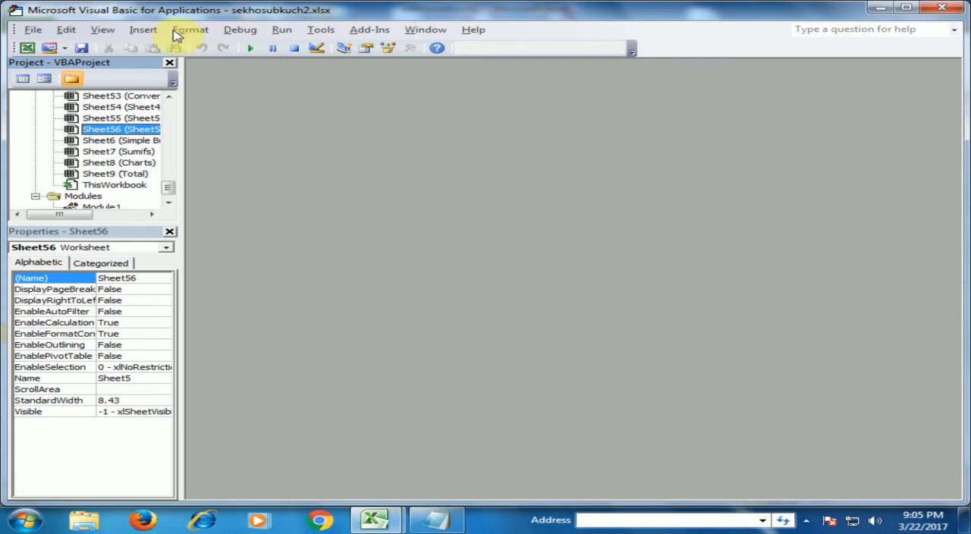
left_click(141, 32)
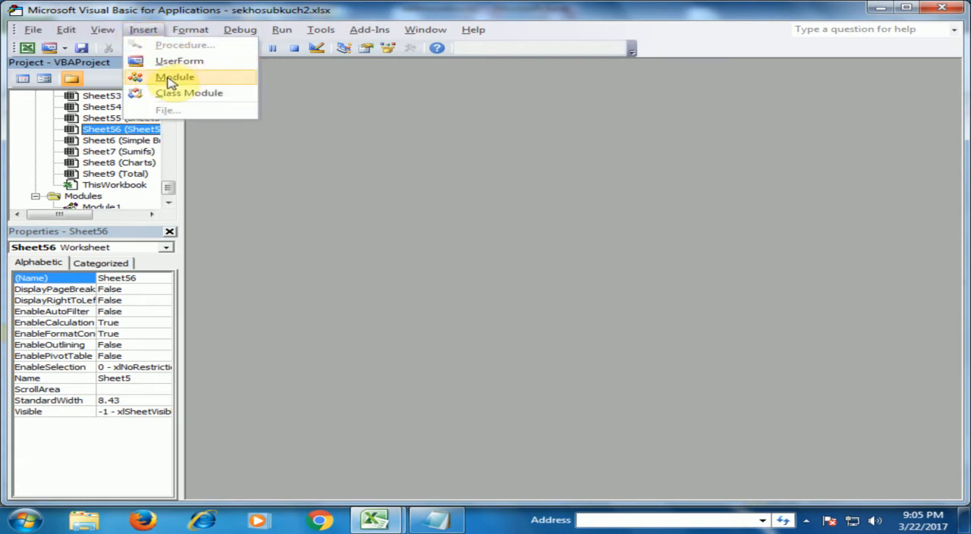
left_click(161, 78)
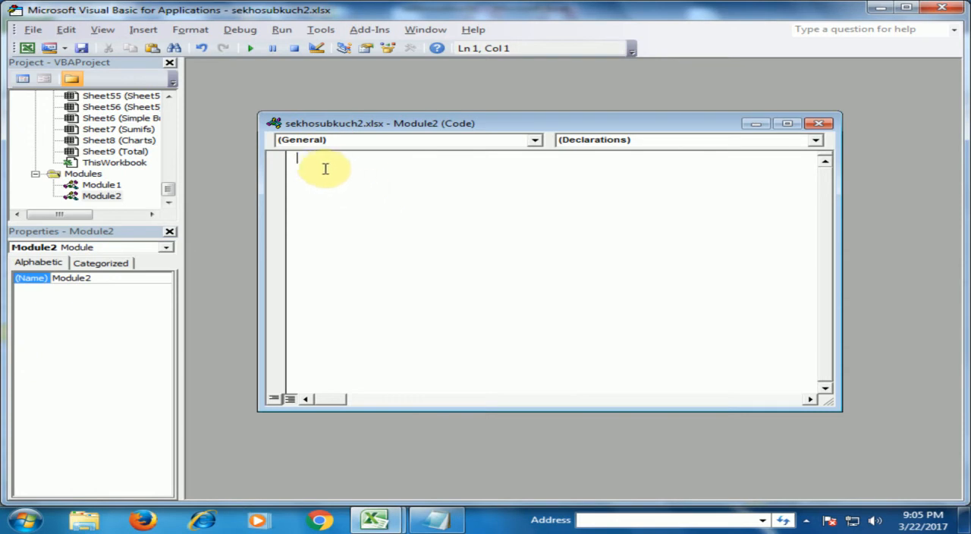
- Paste the copied SumByColor function into the new module and close the Visual Basic editor
right_click(313, 159)
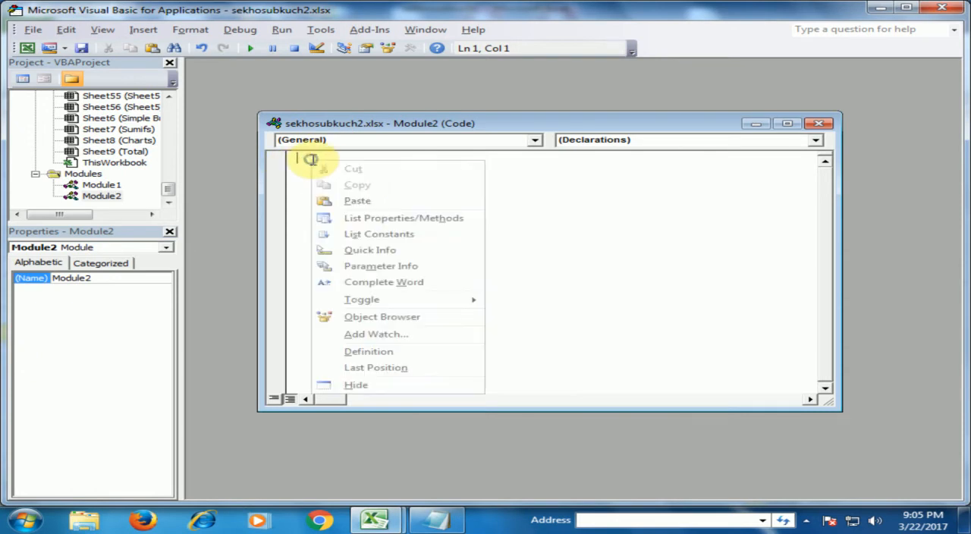
left_click(355, 202)
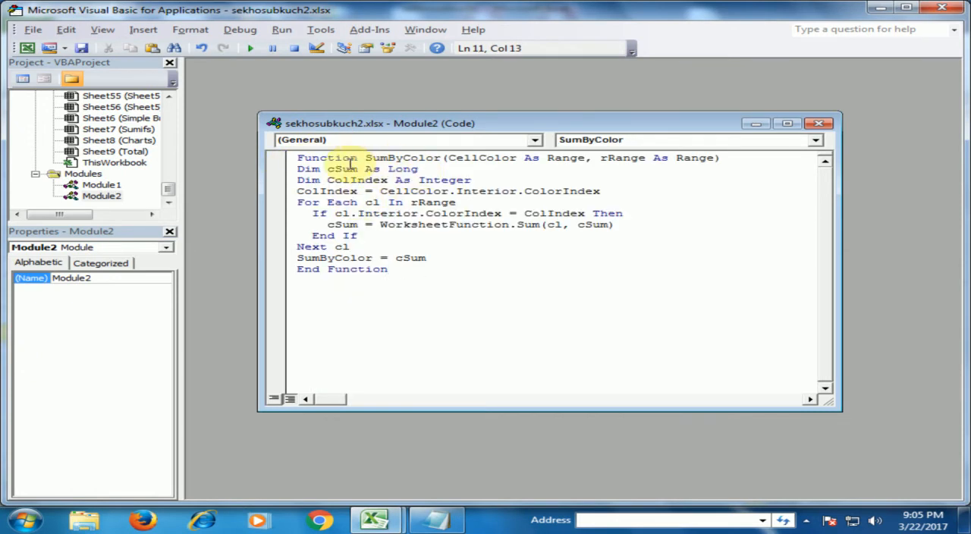
left_click(818, 123)
left_click(940, 9)
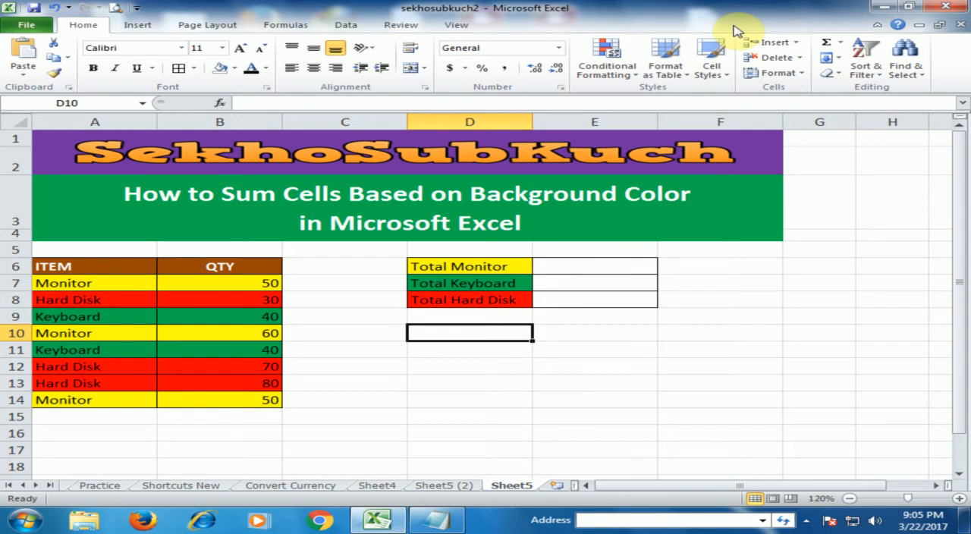
- Start a formula in cell E6 beside Total Monitor using the custom SumByColor function
left_click(598, 269)
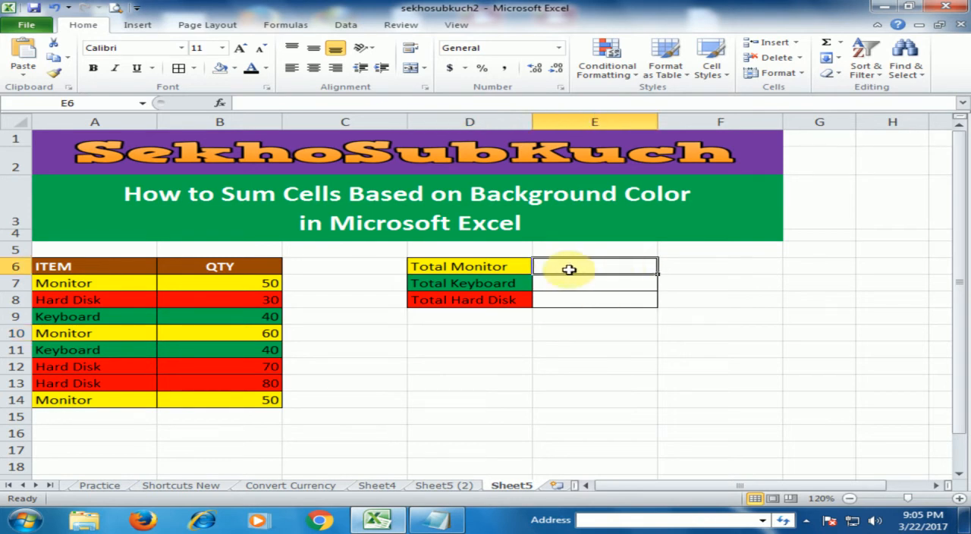
type("=")
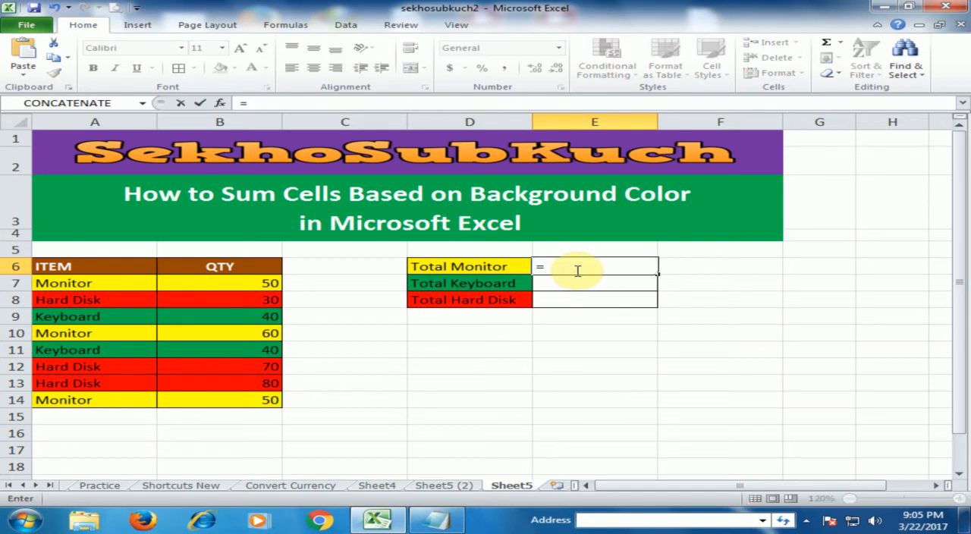
type("sum")
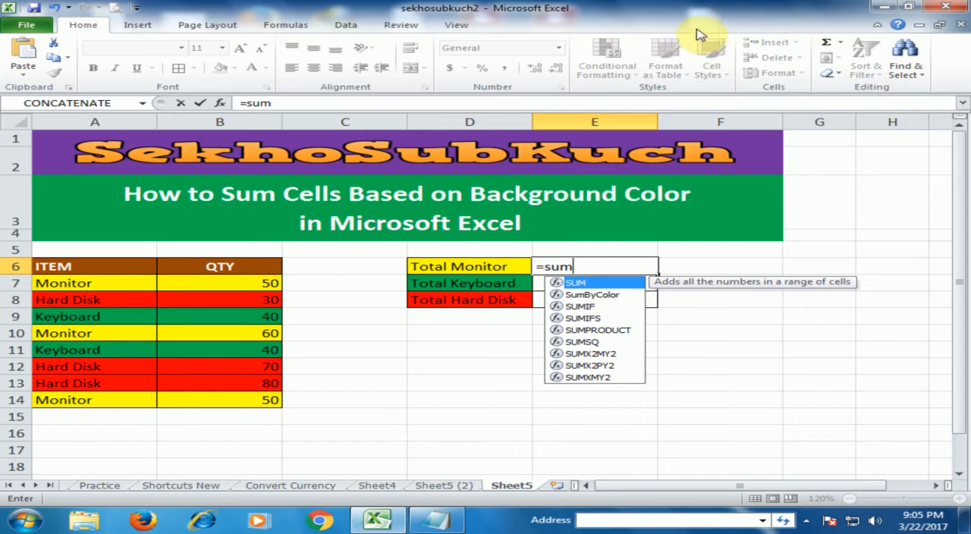
left_click(439, 520)
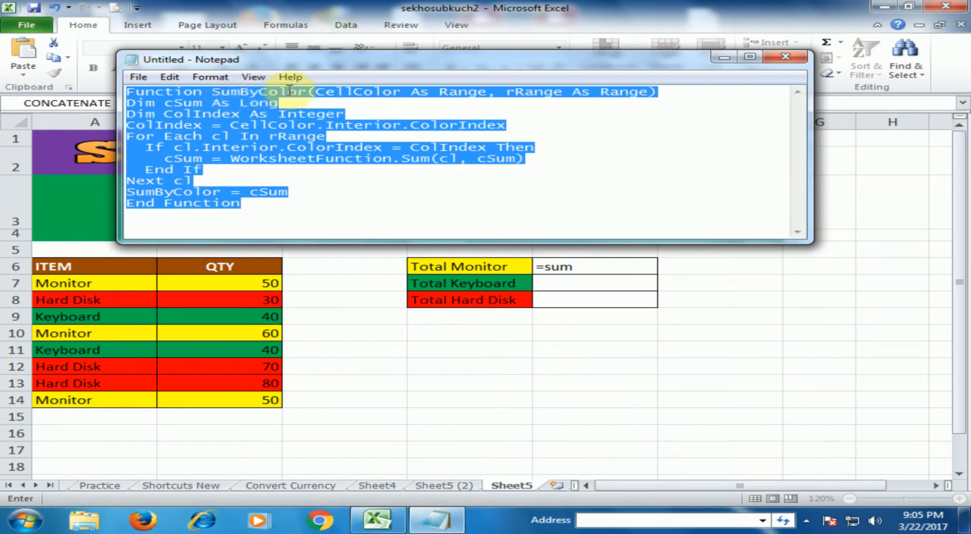
left_click(724, 58)
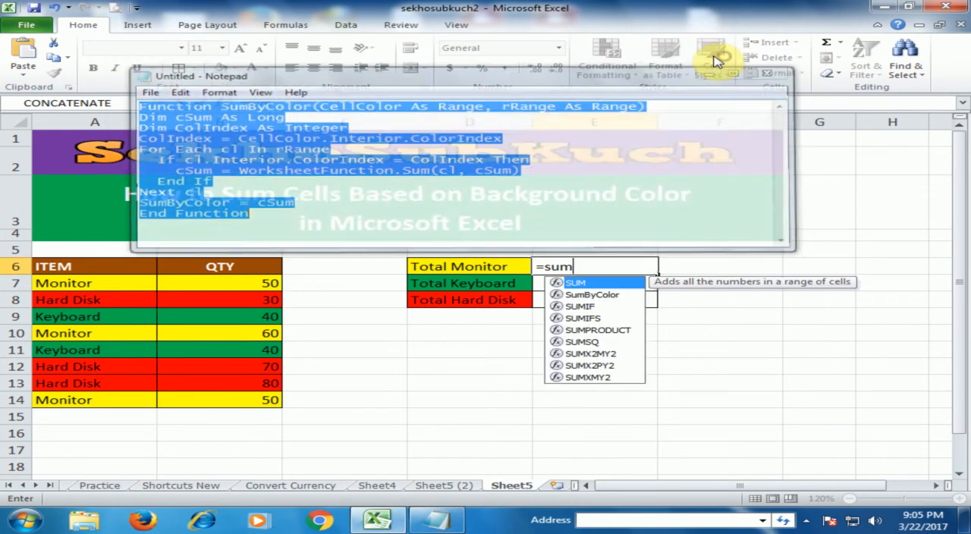
left_click(589, 295)
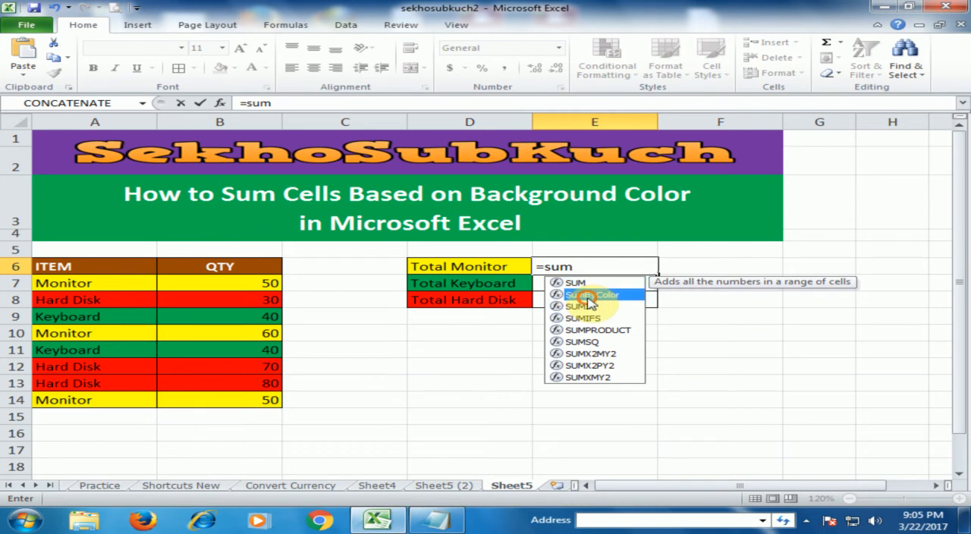
double_click(589, 295)
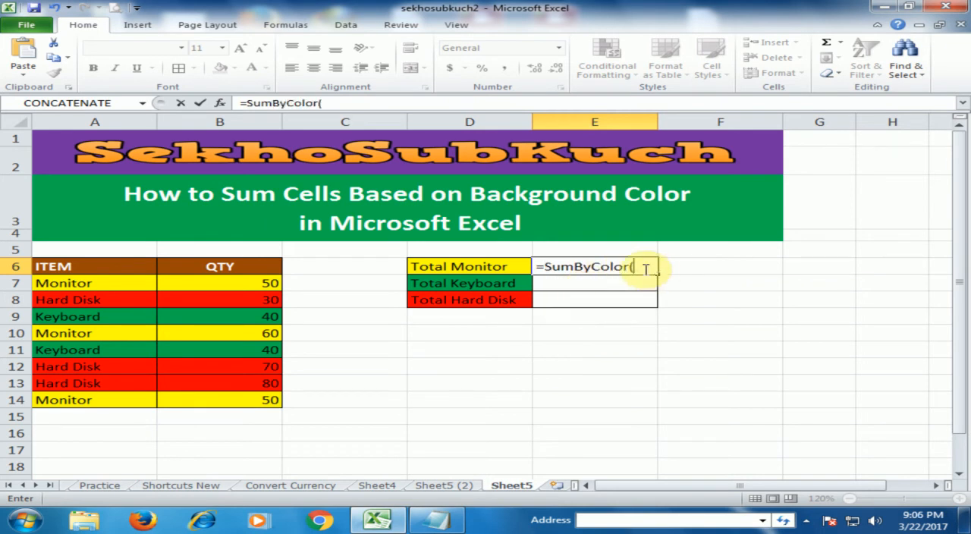
- Complete the SumByColor arguments in E6 with D6 as the color reference and B7:B14 as the sum range
left_click(480, 266)
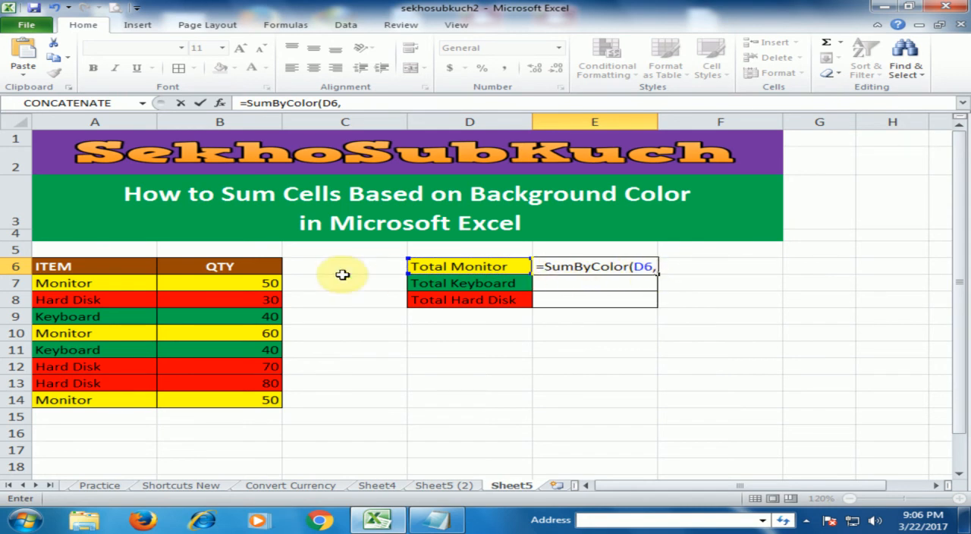
left_click_drag(241, 284, 242, 400)
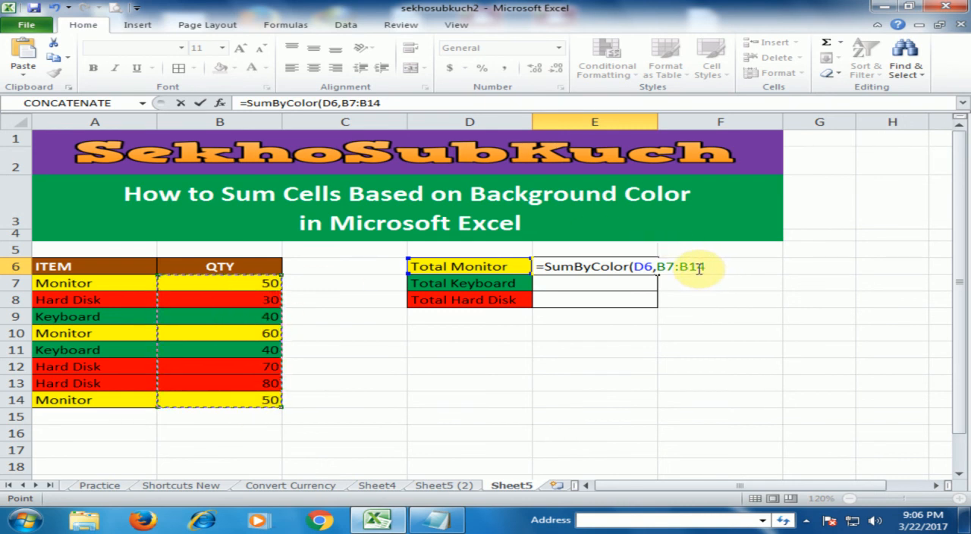
type("_")
key("BackSpace")
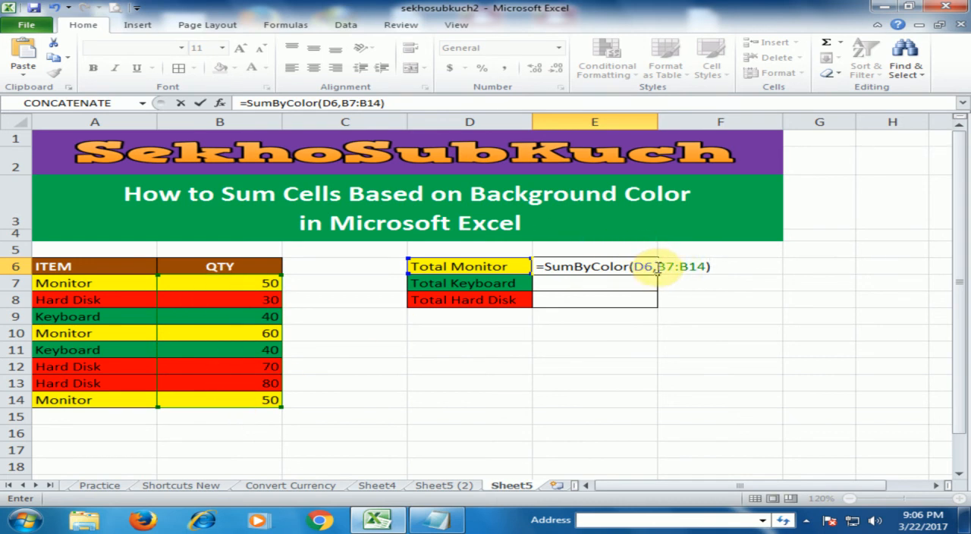
- Make the sum range in the E6 formula absolute as $B$7:$B$14 and enter the formula
left_click_drag(656, 266, 702, 266)
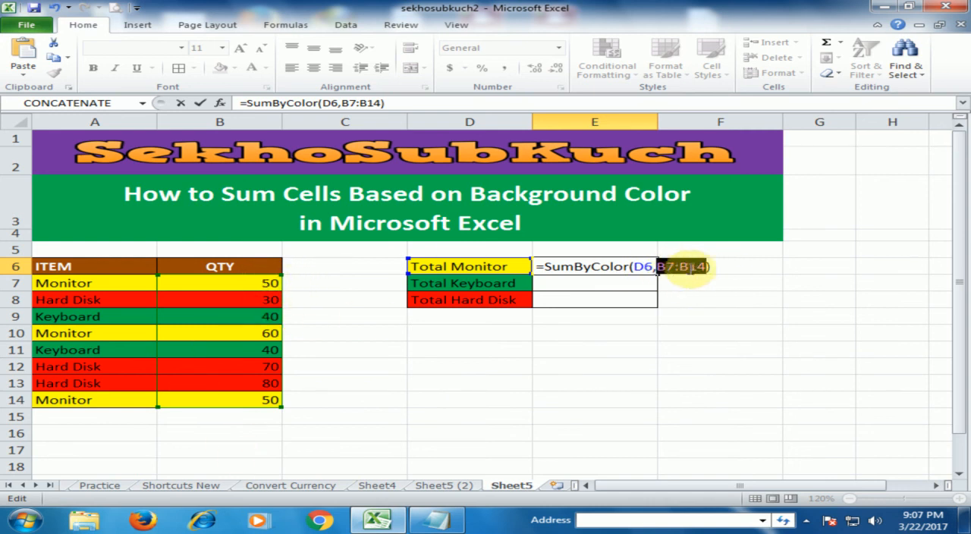
key("F4")
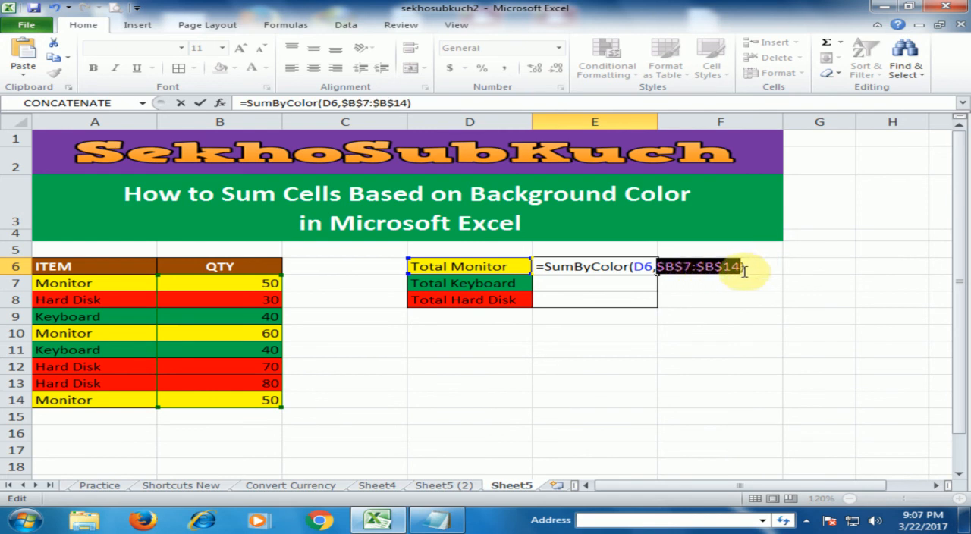
left_click(747, 267)
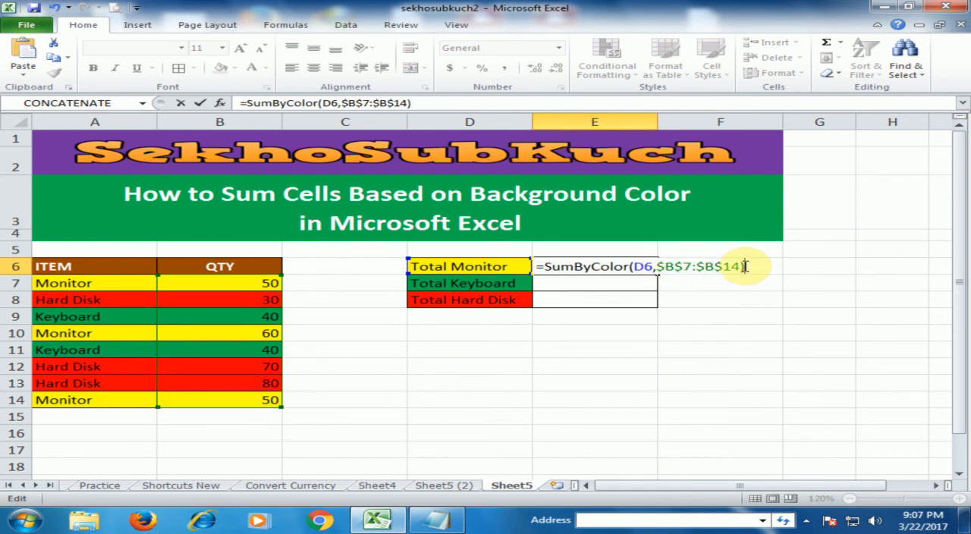
key("Return")
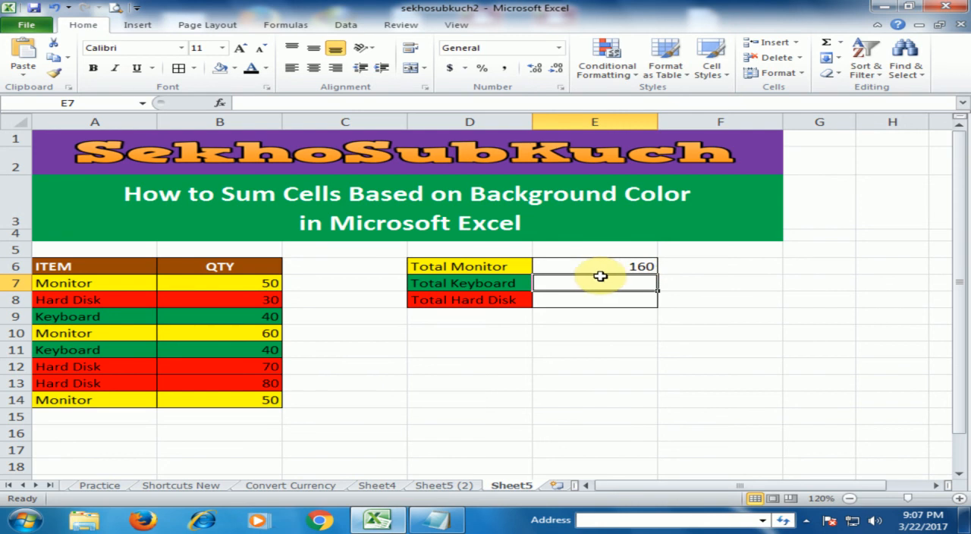
- Fill the SumByColor formula from E6 down through E8 for the Total Keyboard and Total Hard Disk rows
left_click(655, 272)
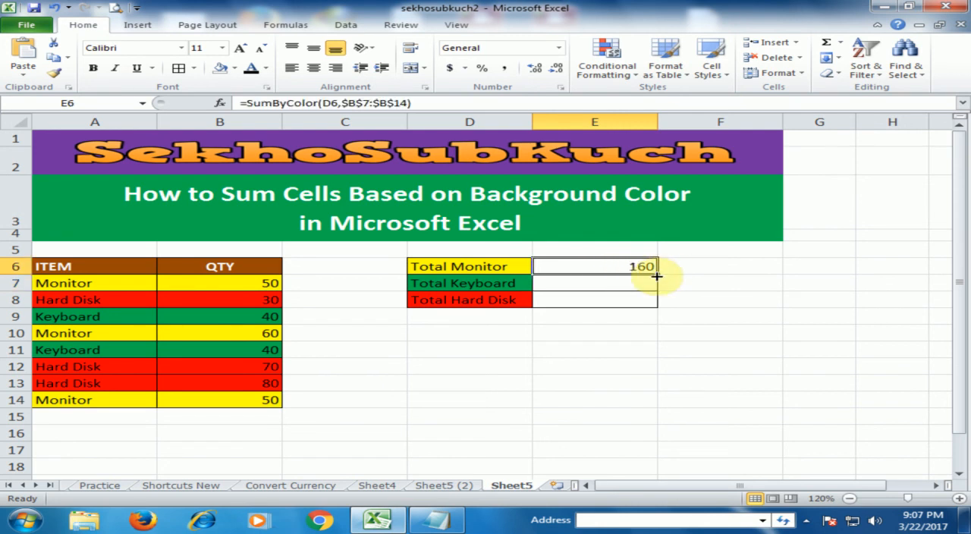
left_click_drag(660, 276, 657, 301)
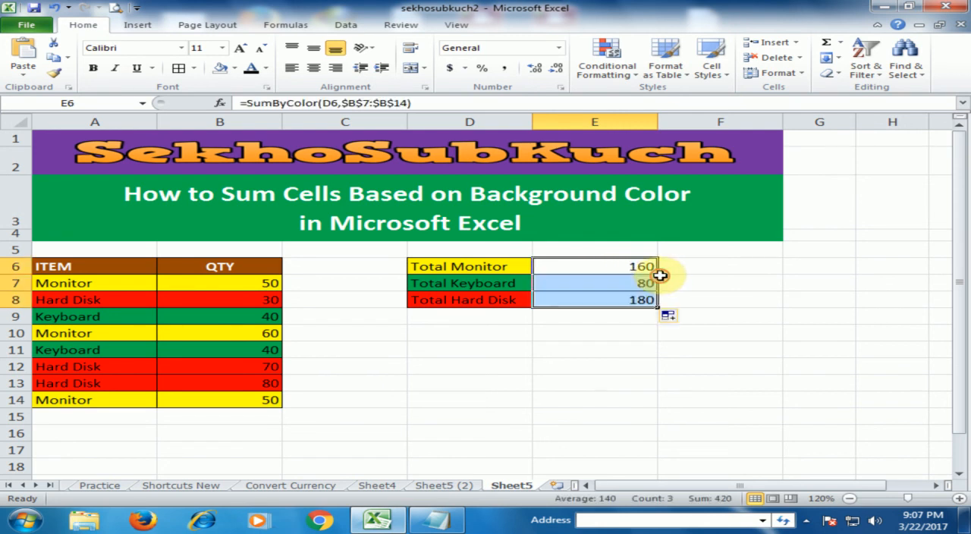
left_click(620, 327)
- Check the Monitor, Keyboard and Hard Disk totals in E6:E8 against the colored quantities in the item table
left_click(557, 266)
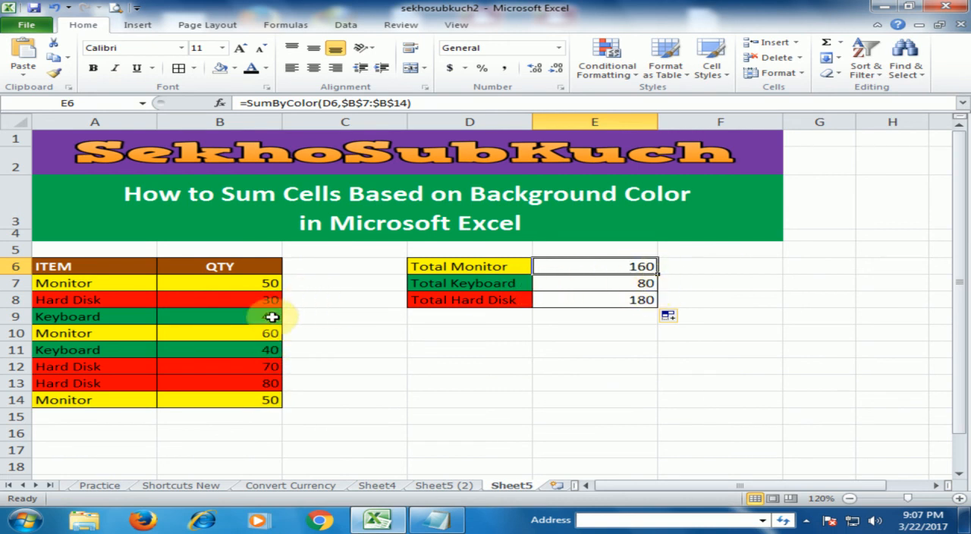
left_click(645, 283)
left_click(643, 300)
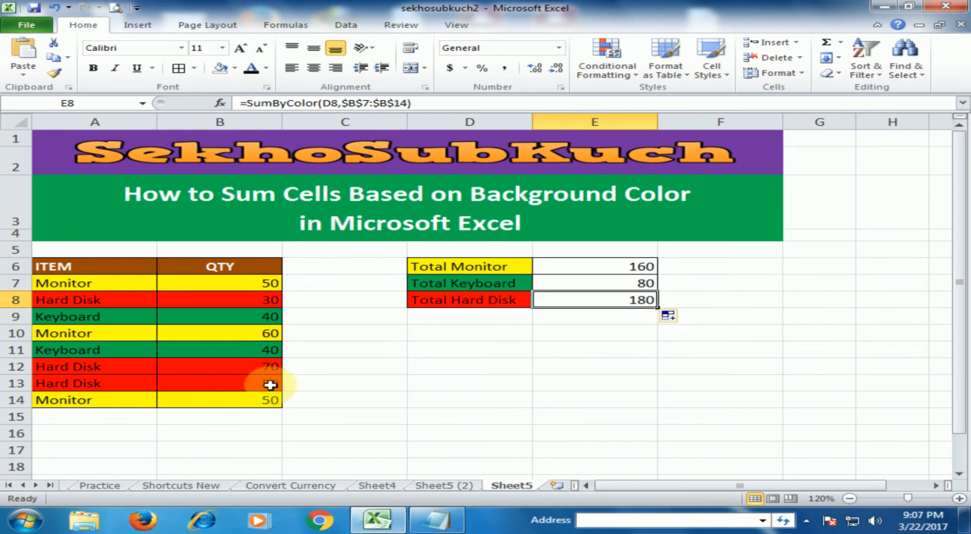
left_click(623, 334)
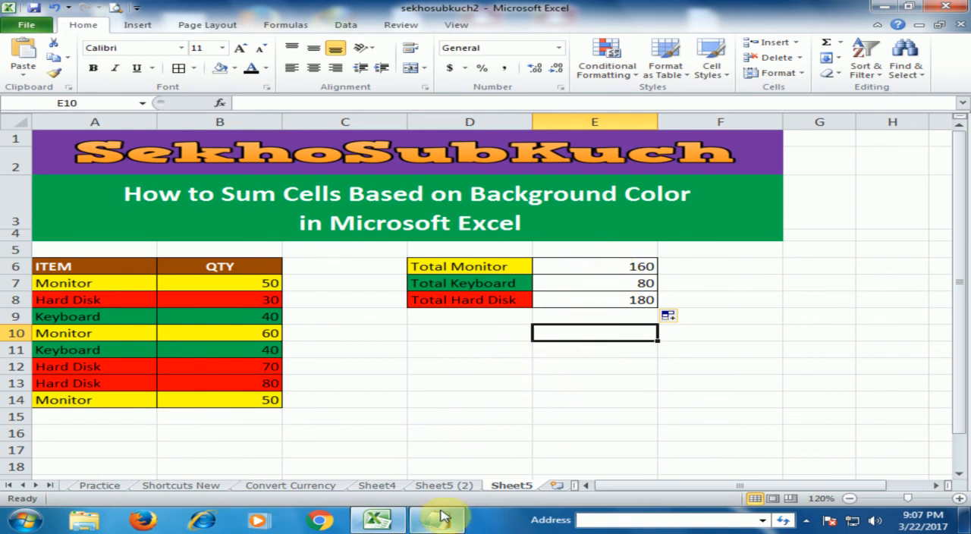
left_click(604, 394)
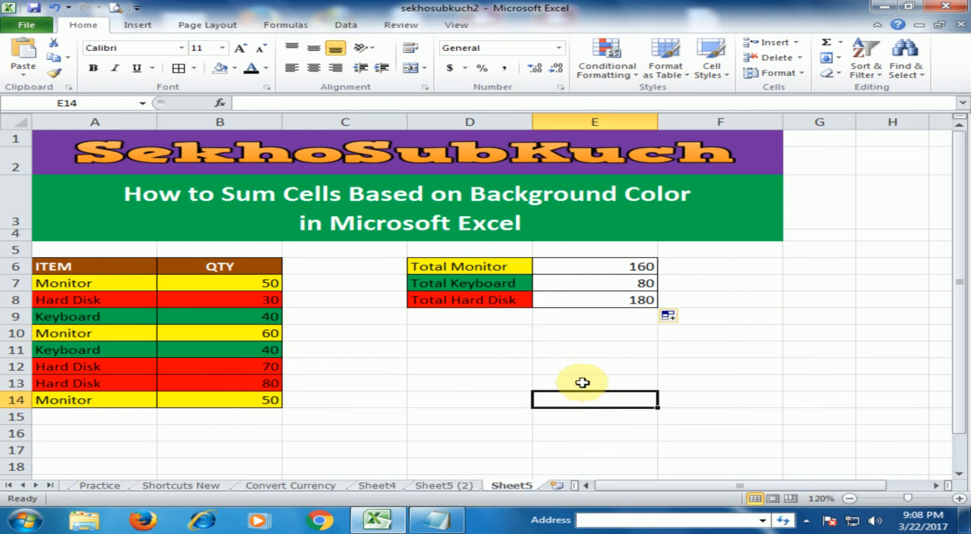